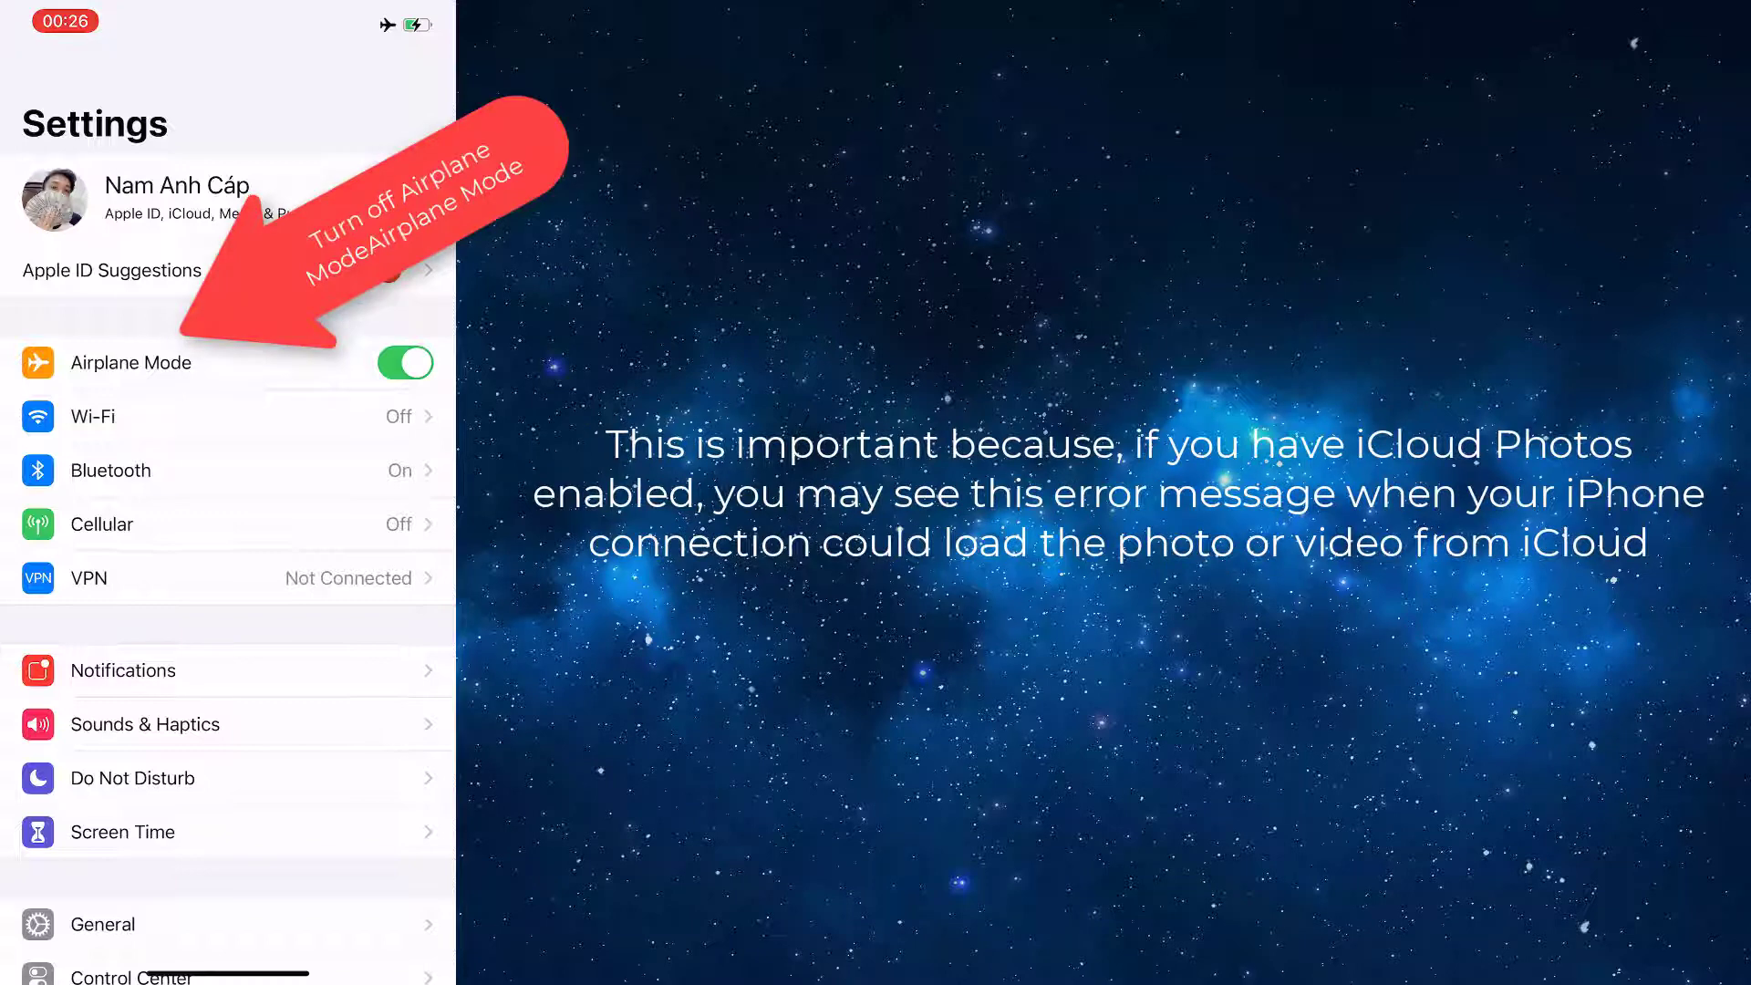
Step: Switch off Airplane Mode so Wi-Fi reconnects
left_click(406, 363)
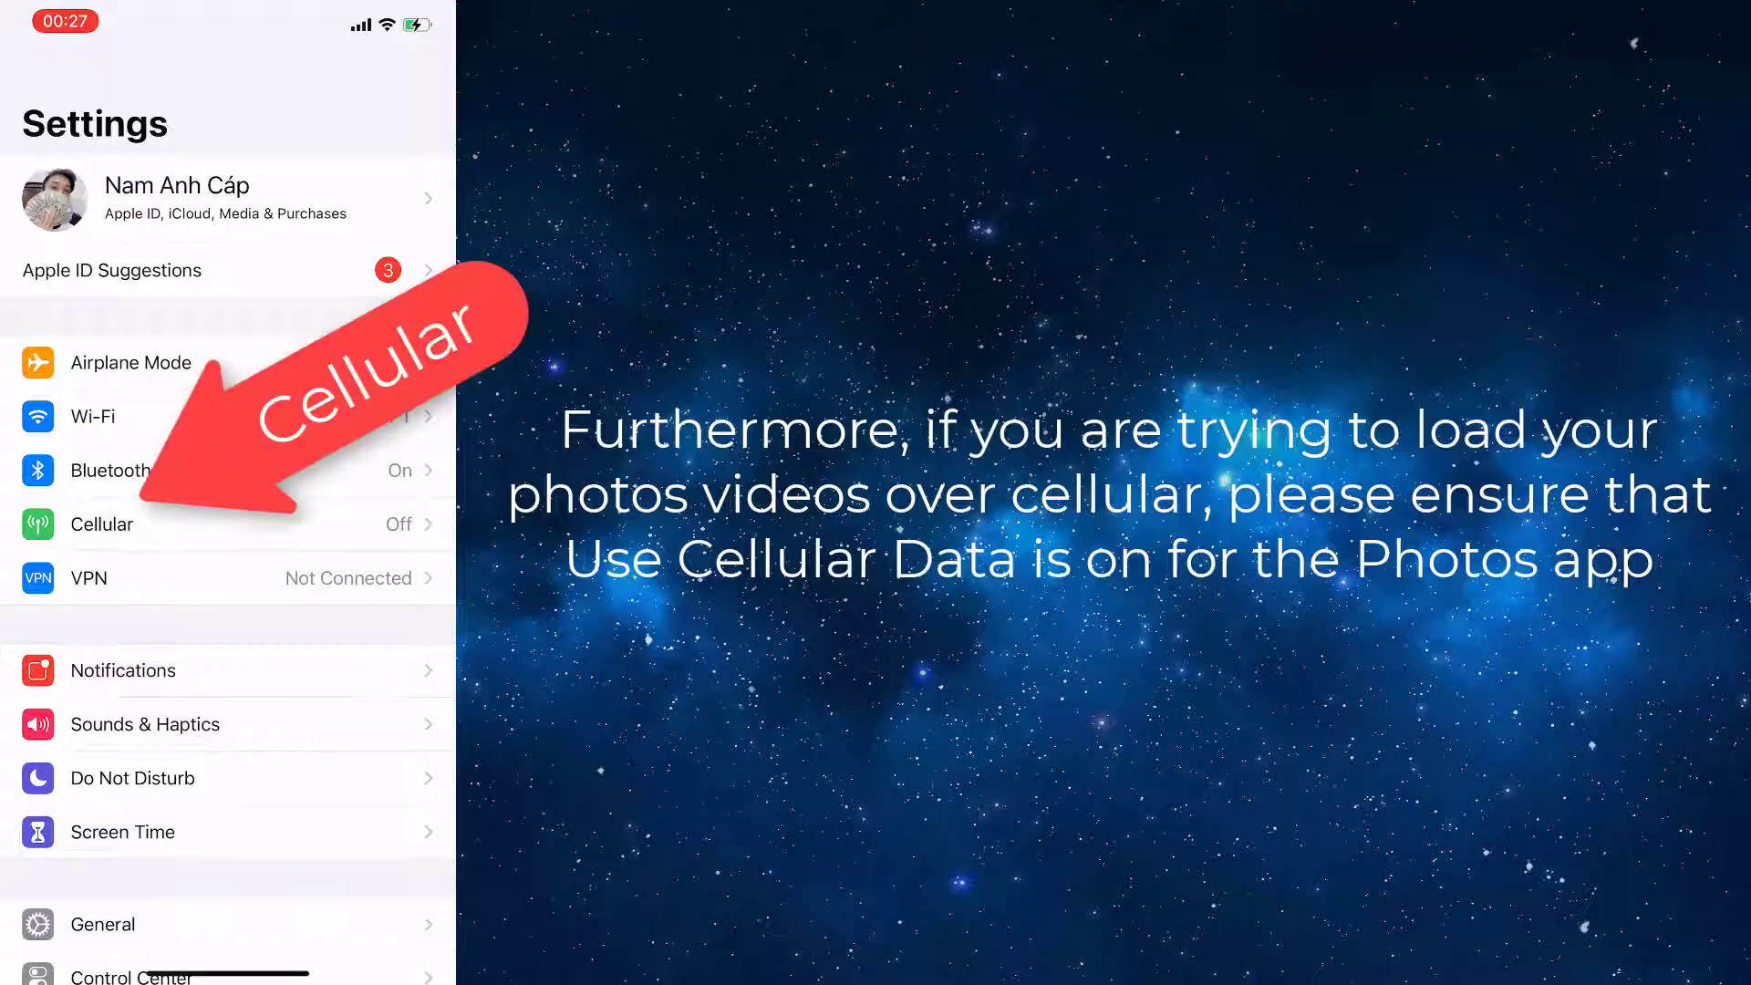
Step: Turn on Cellular Data in the Cellular settings
left_click(102, 524)
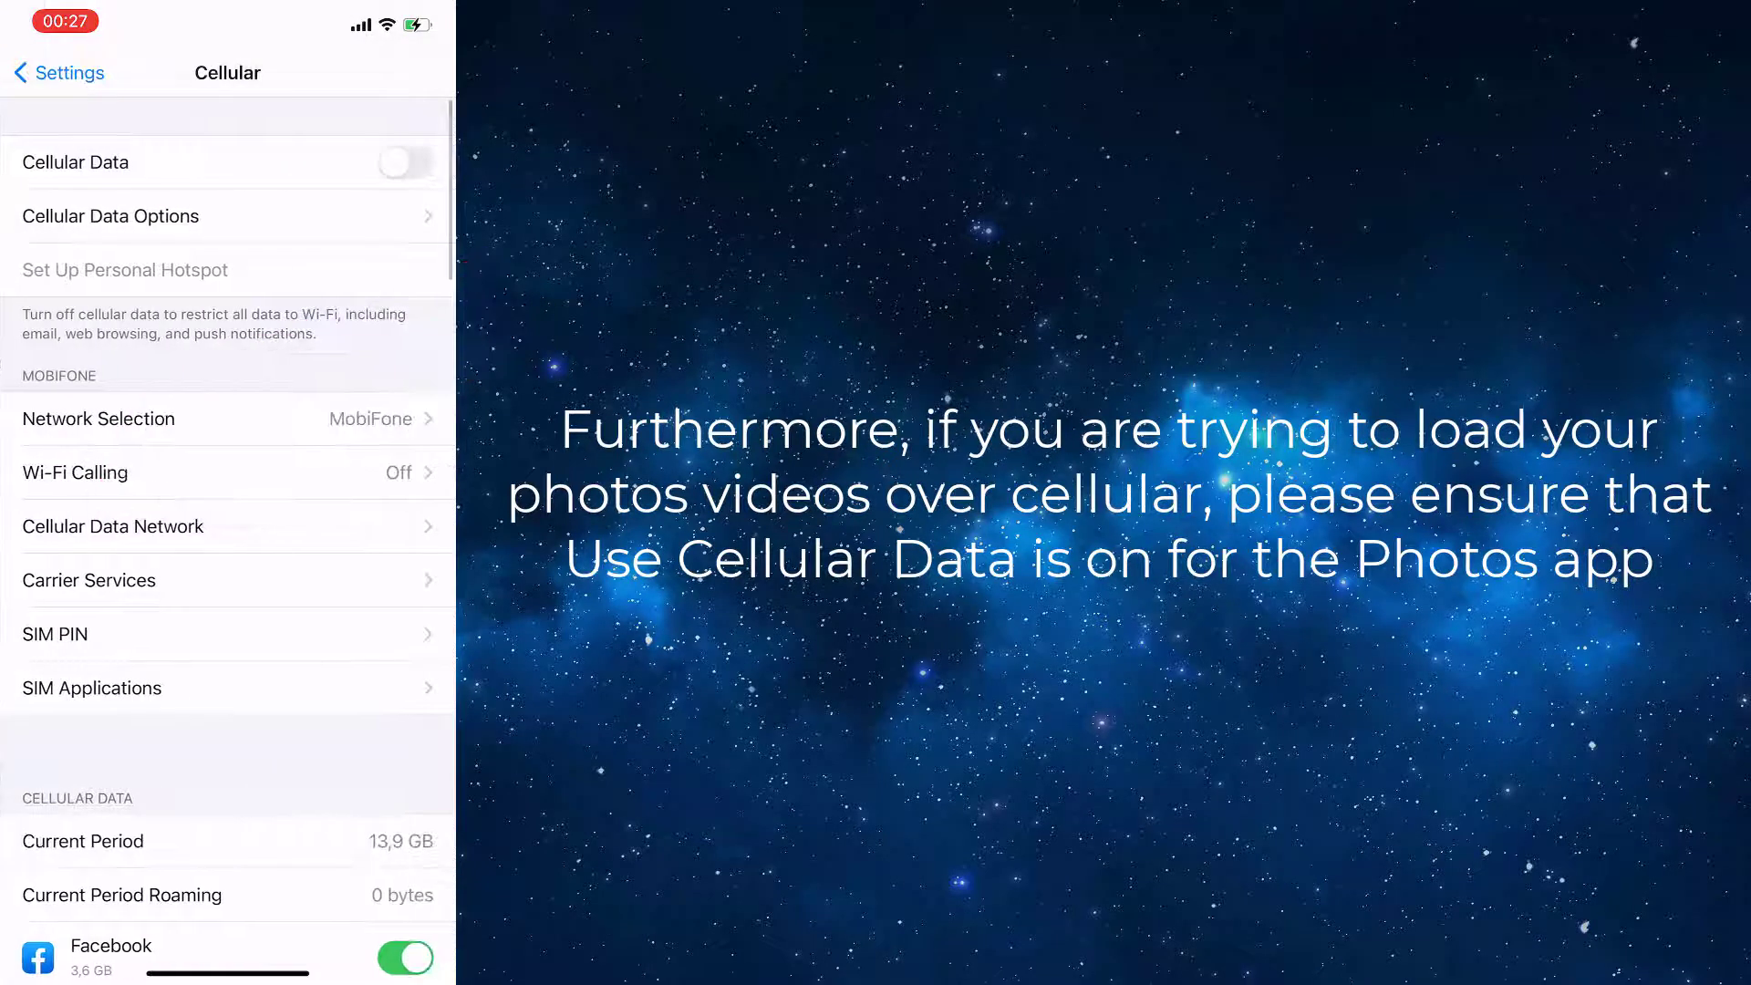
left_click(405, 162)
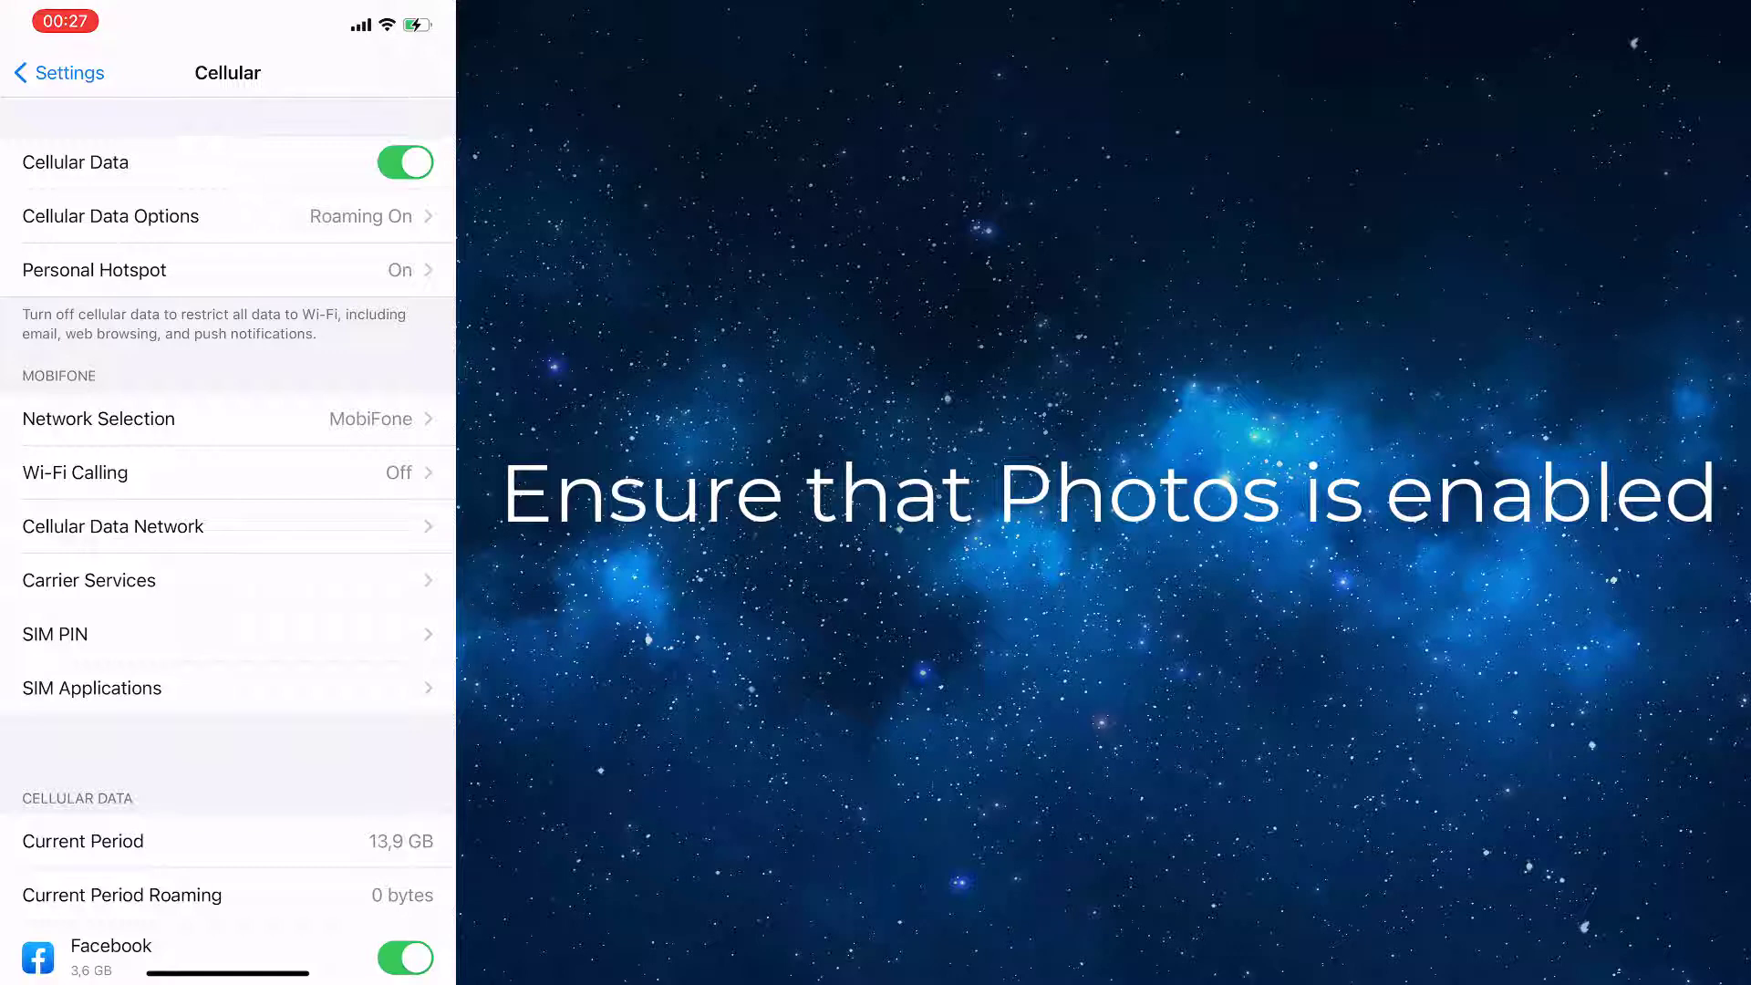
scroll(227, 547, "down", 3)
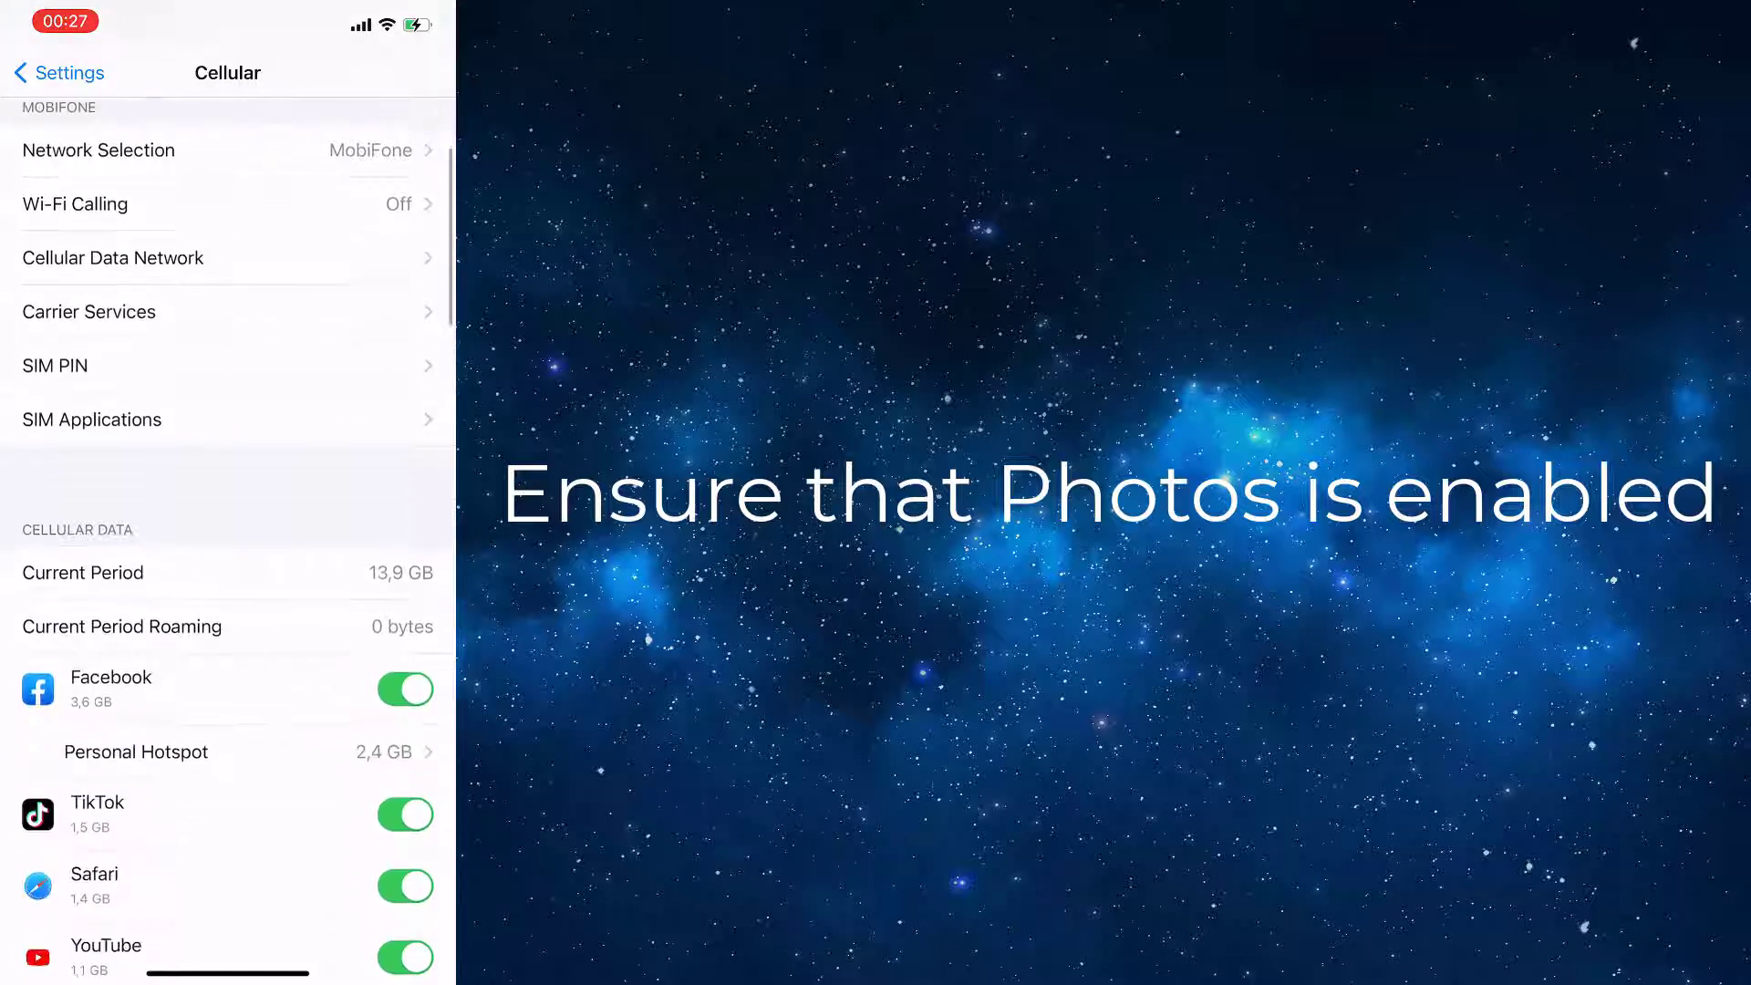
scroll(228, 548, "down", 2)
scroll(227, 547, "down", 2)
scroll(227, 547, "down", 3)
scroll(227, 548, "down", 1)
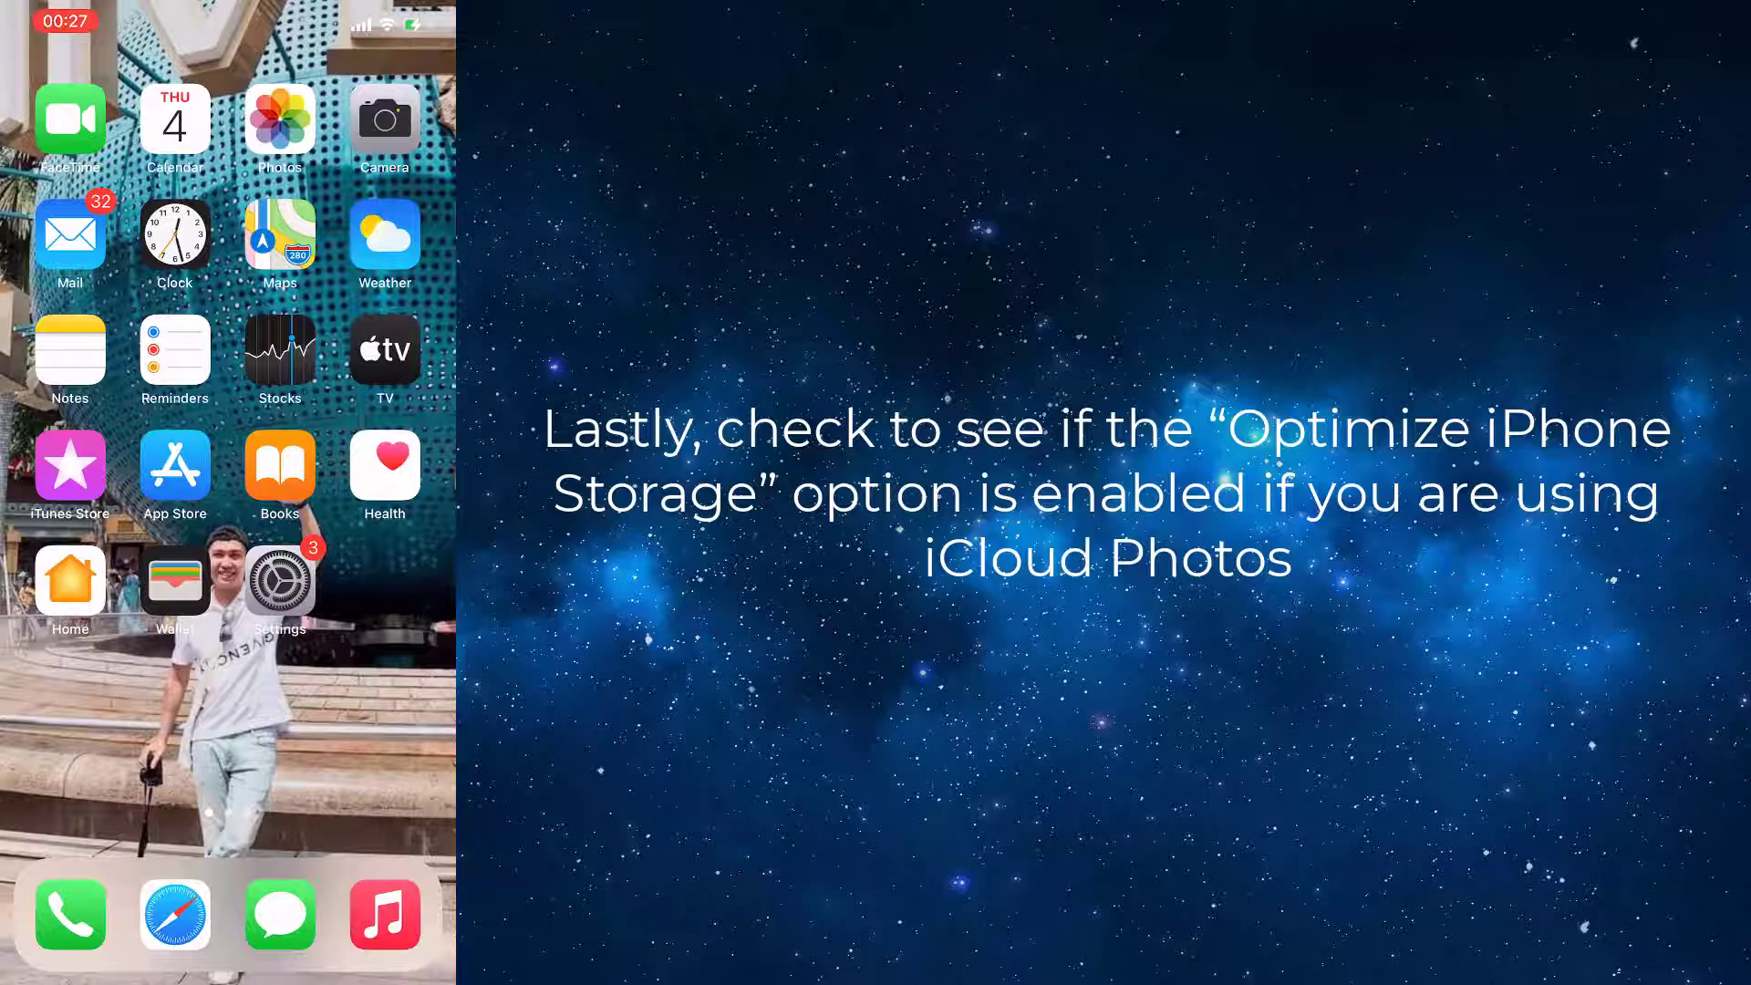
left_click(280, 582)
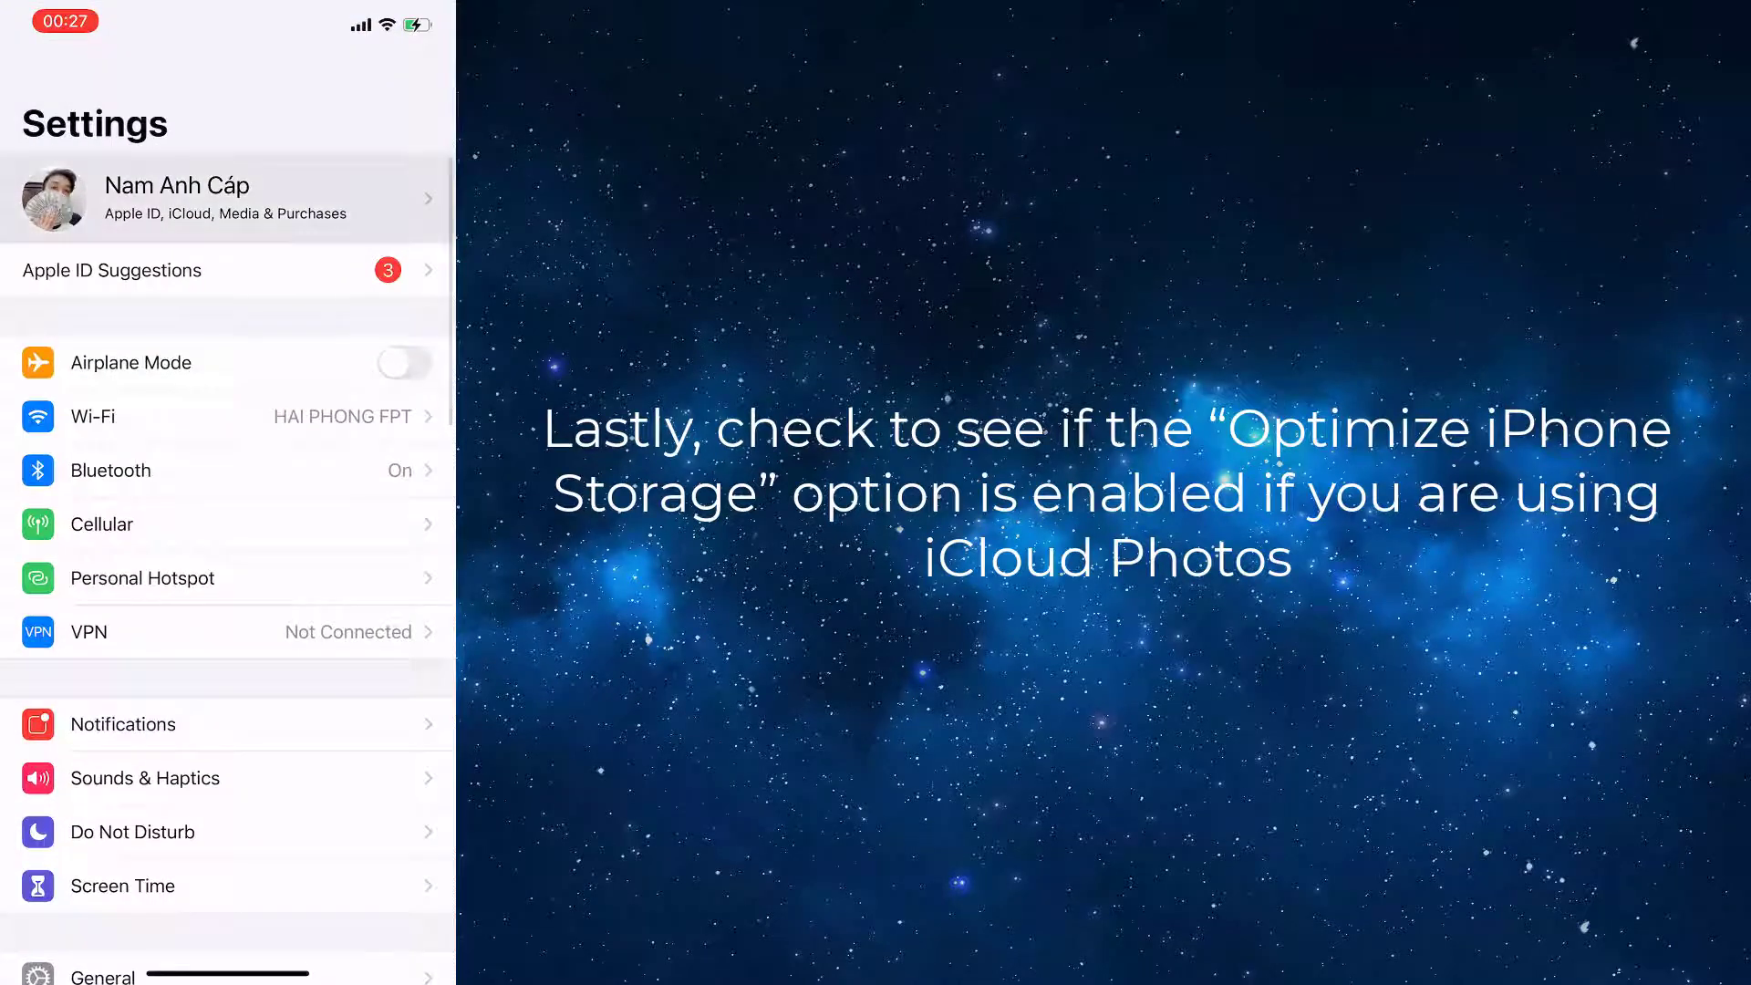
left_click(178, 199)
left_click(97, 575)
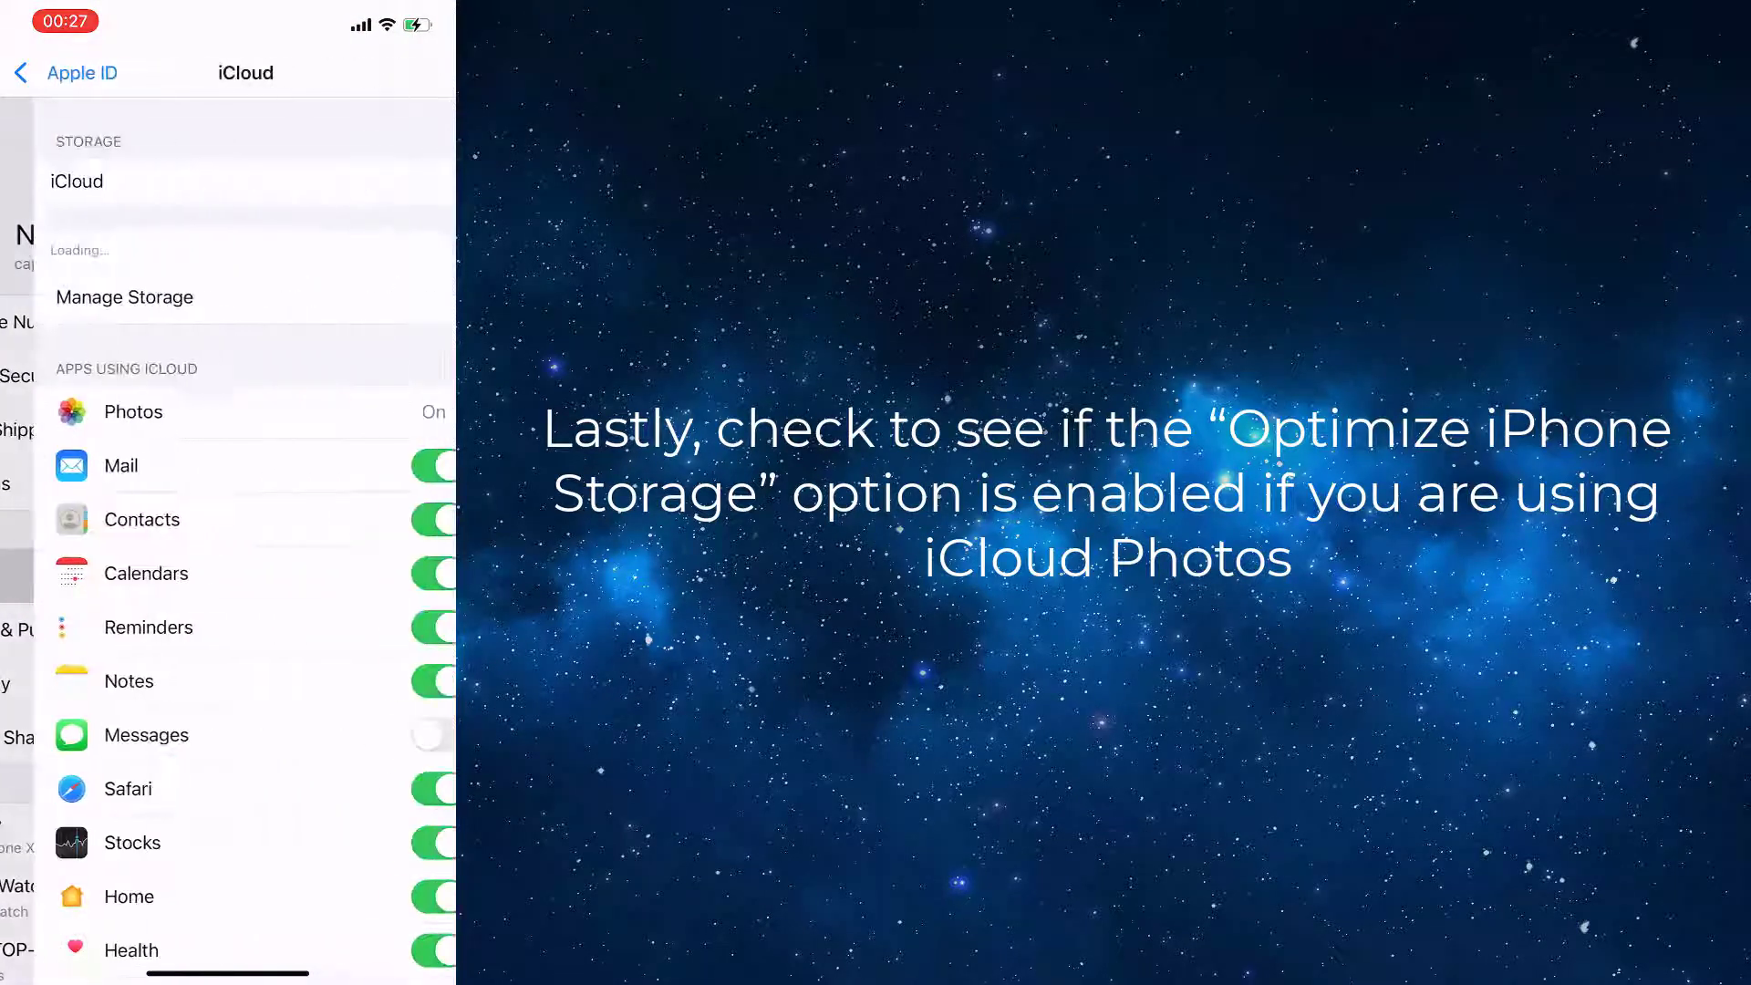
left_click(135, 411)
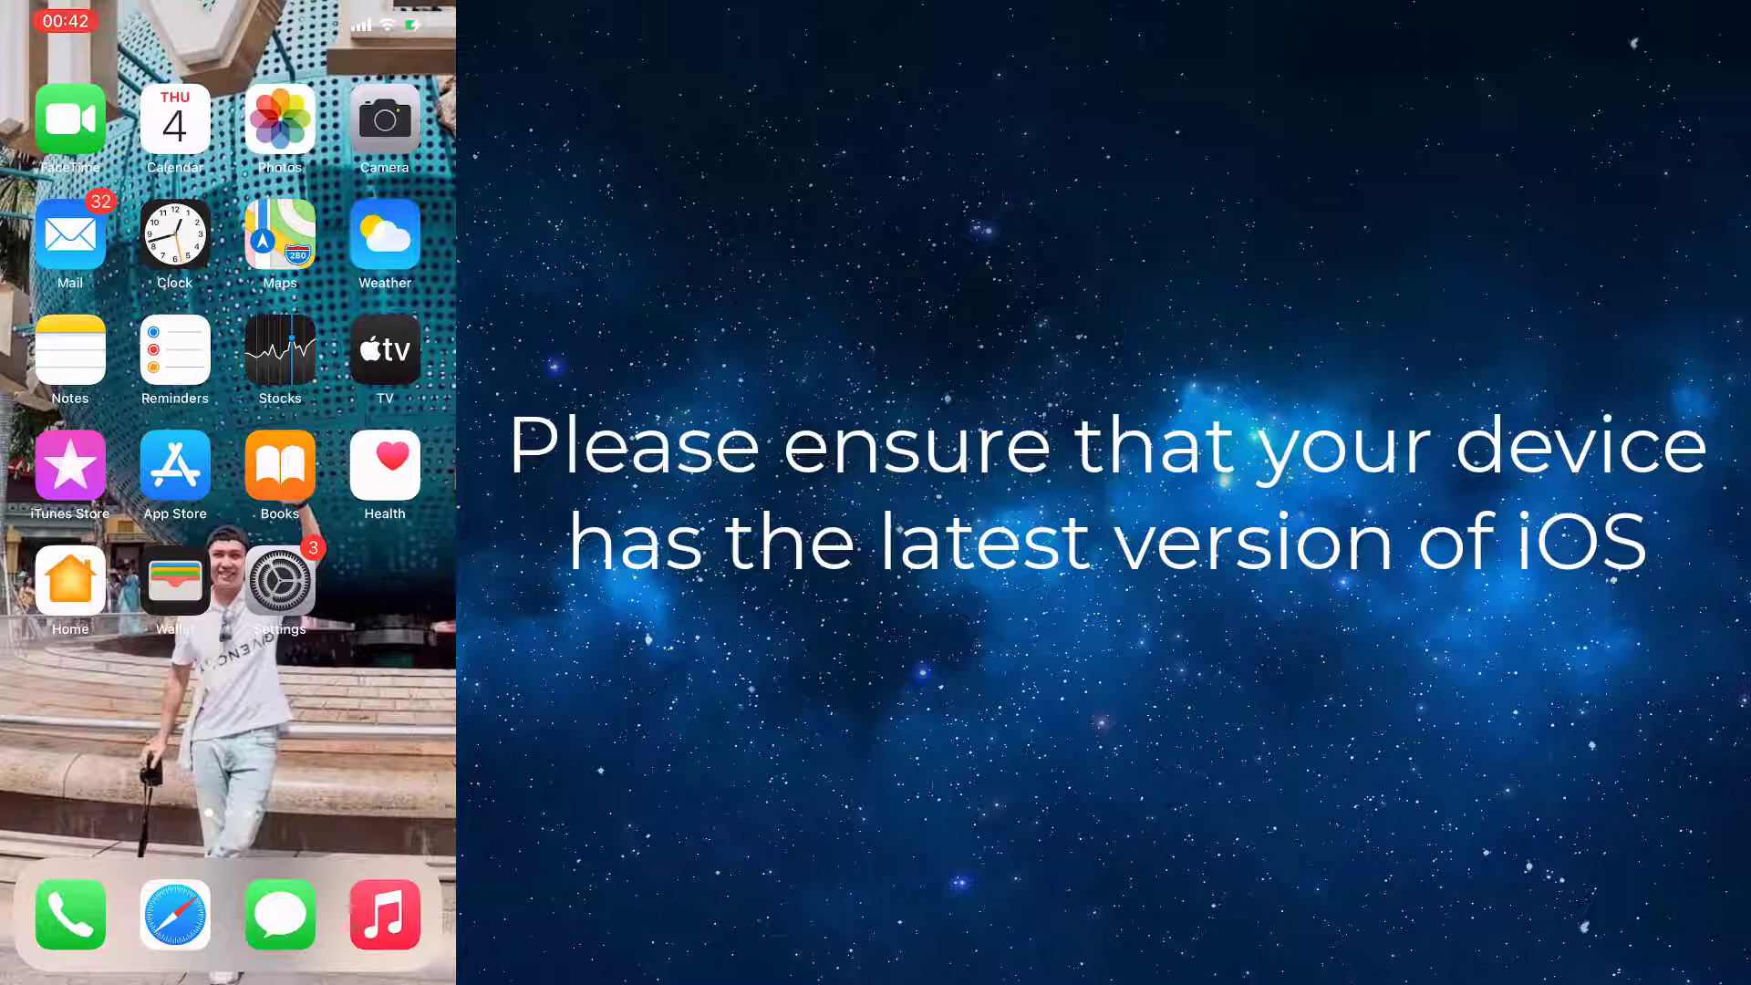
Step: Go to Settings > General > Software Update to check for an iOS update
left_click(280, 581)
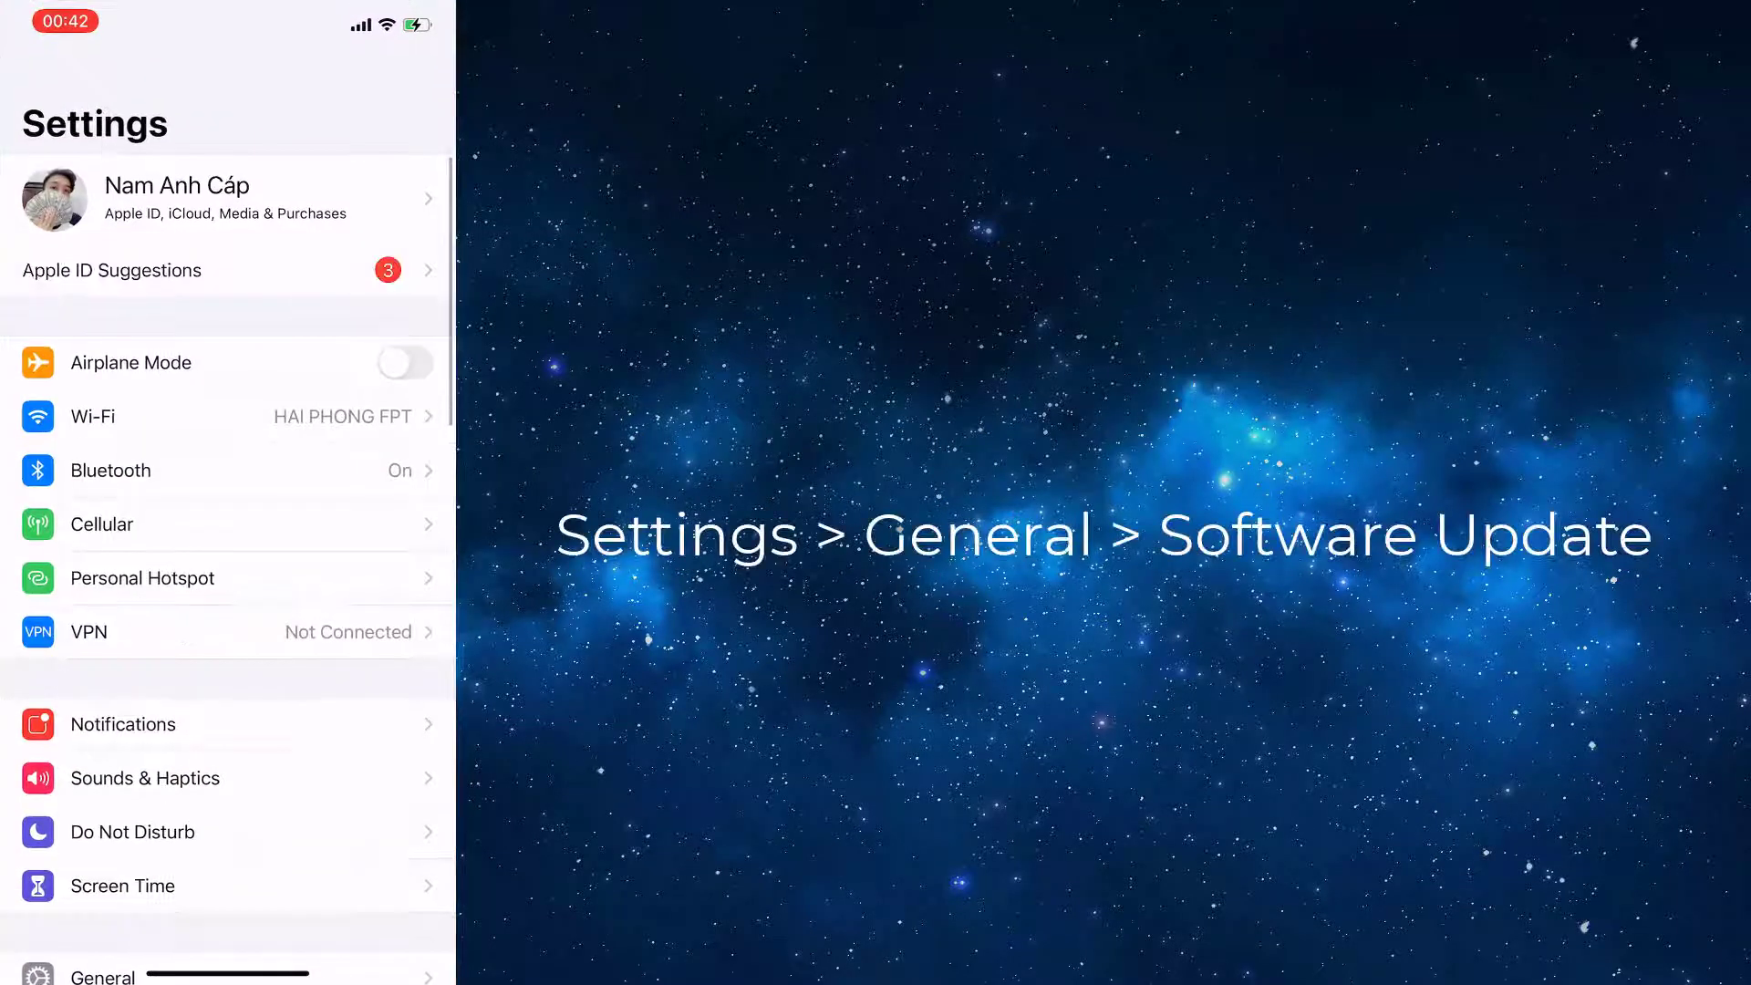
scroll(227, 548, "down", 3)
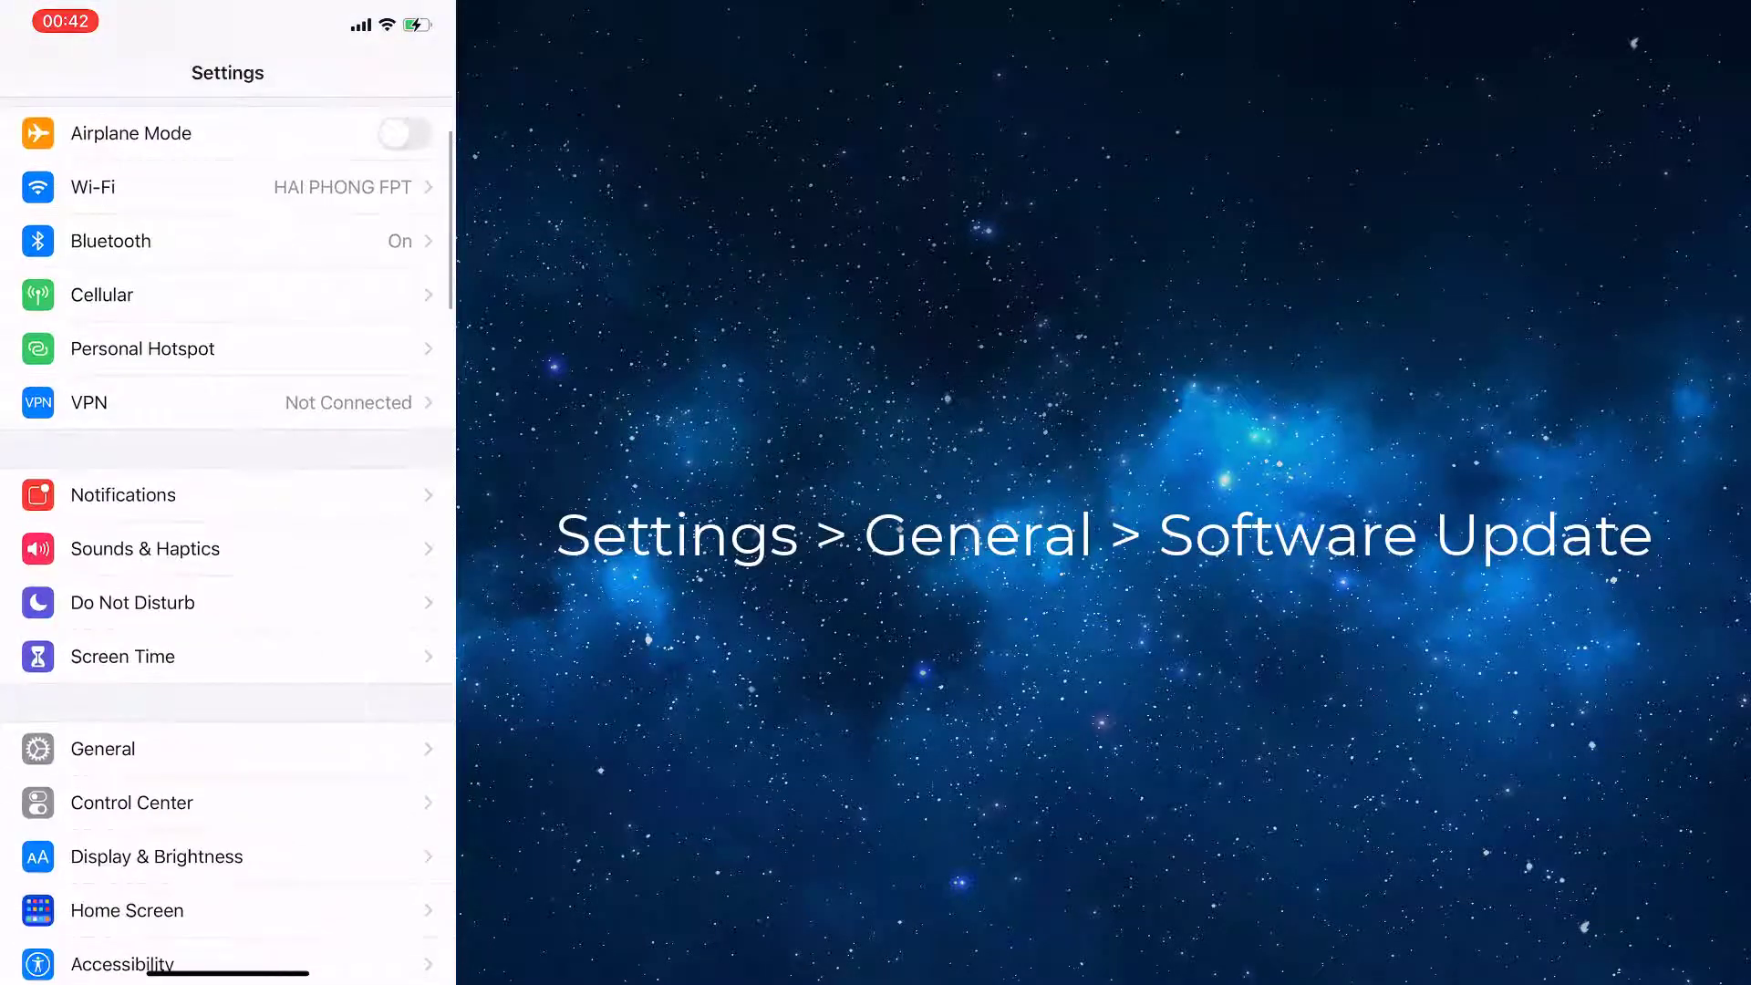
left_click(102, 748)
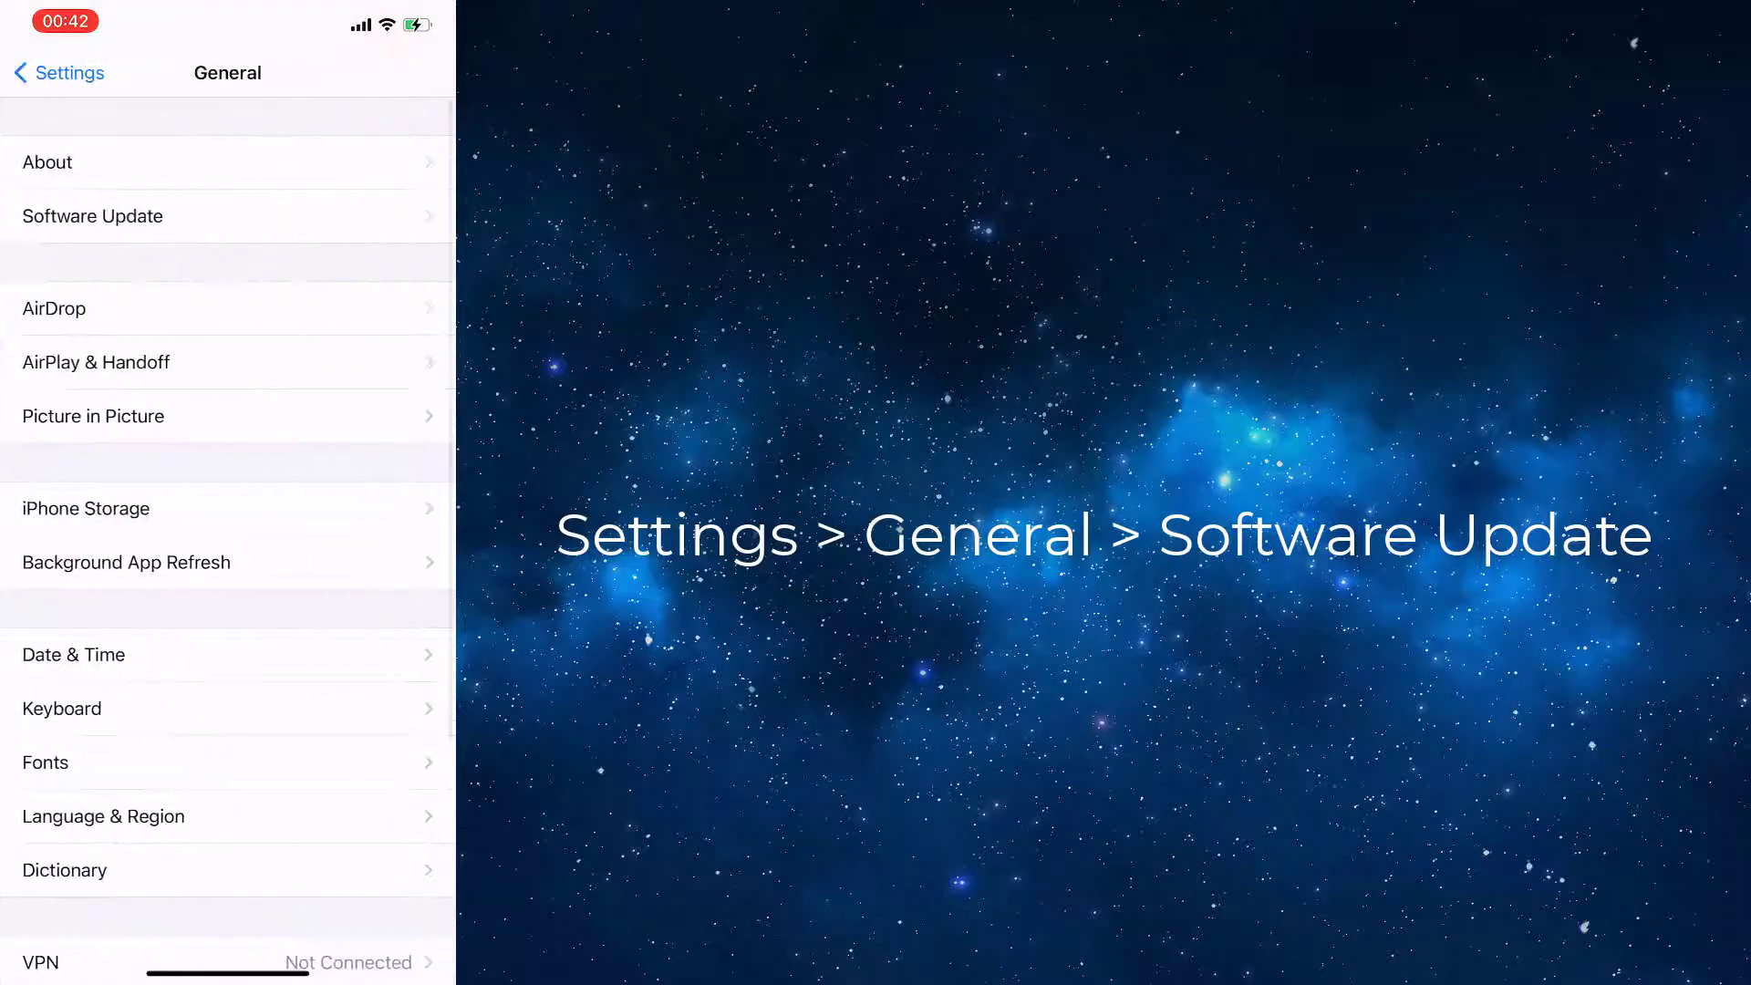
left_click(92, 215)
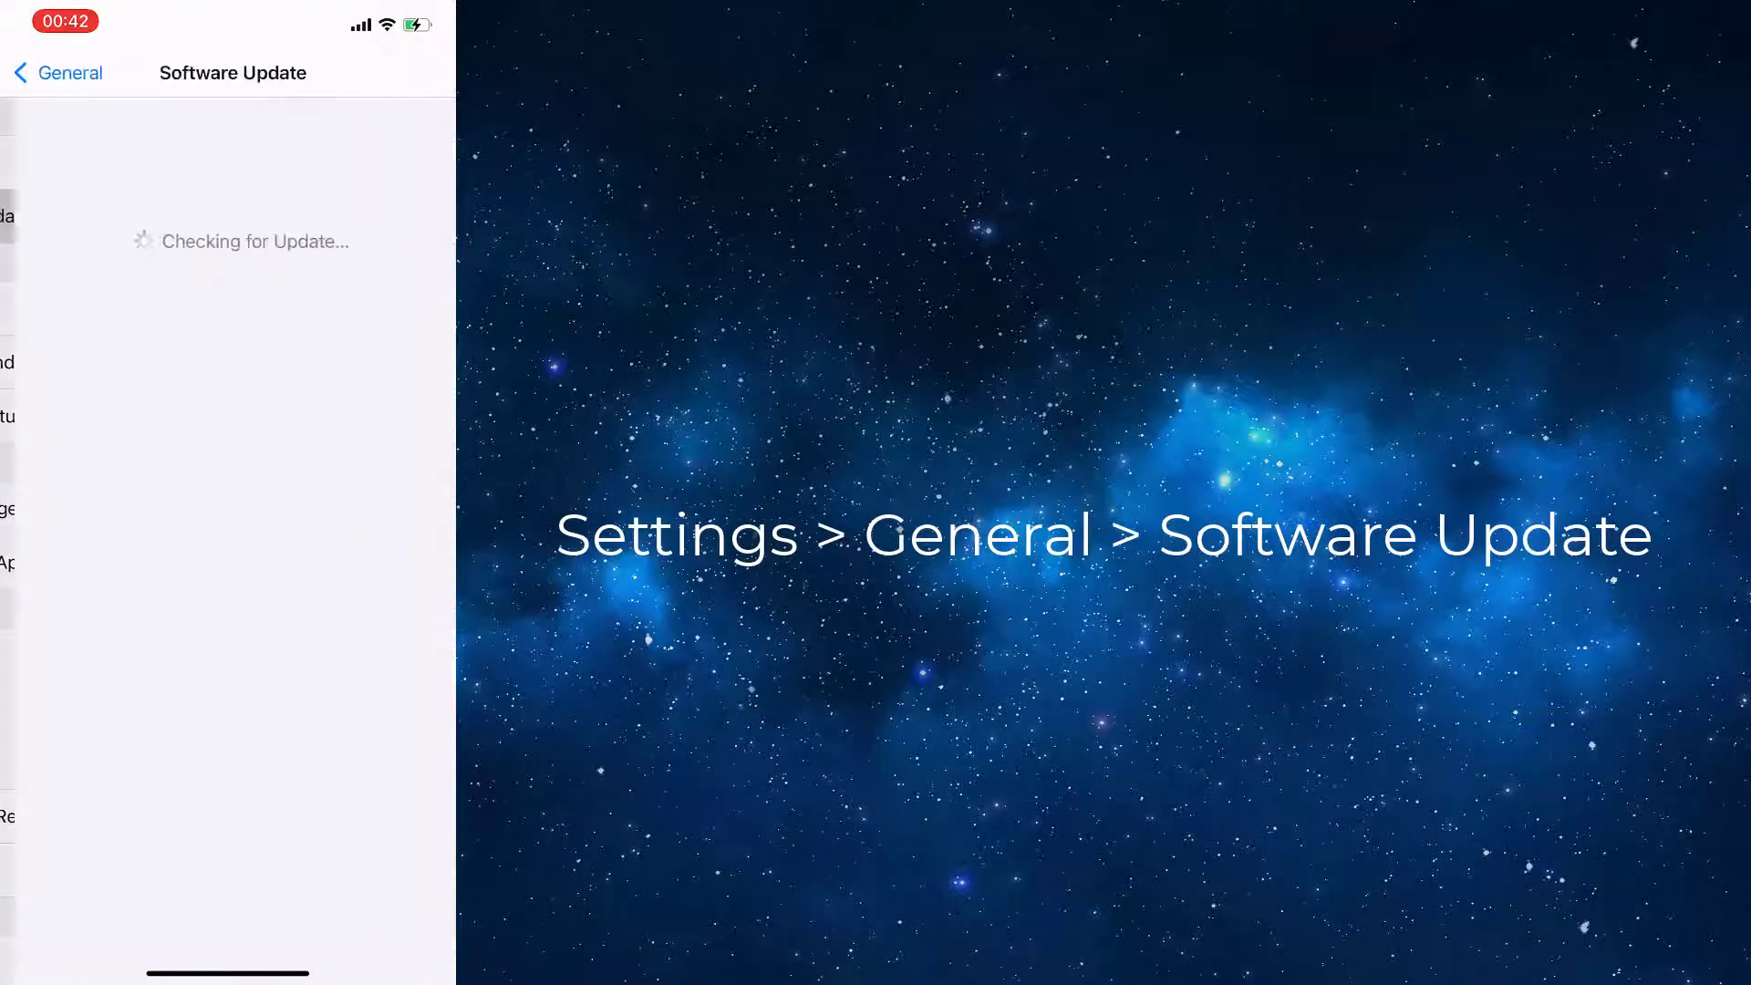